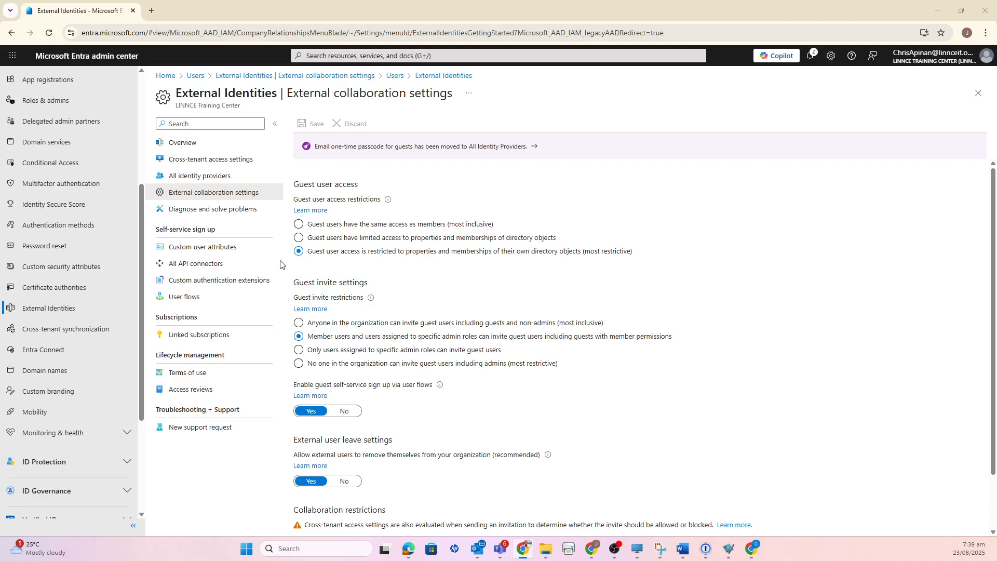
- Scroll the sidebar back to the top of the External collaboration settings page
{"action": "scroll", "coordinate": [101, 245], "scroll_direction": "up", "scroll_amount": 3}
{"action": "scroll", "coordinate": [101, 245], "scroll_direction": "up", "scroll_amount": 1}
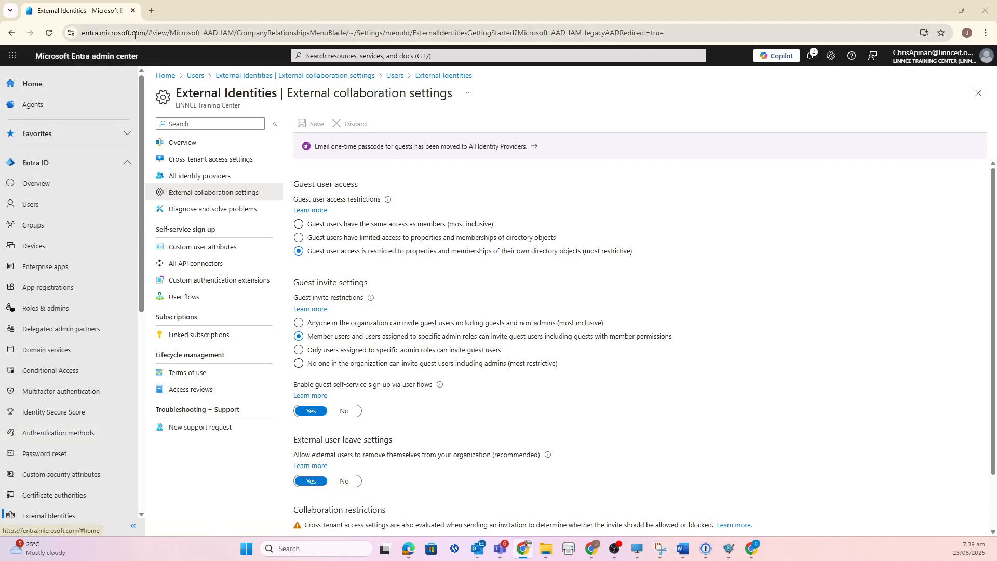
- Open the Invite external user form from Users > New user
{"action": "left_click", "coordinate": [57, 206]}
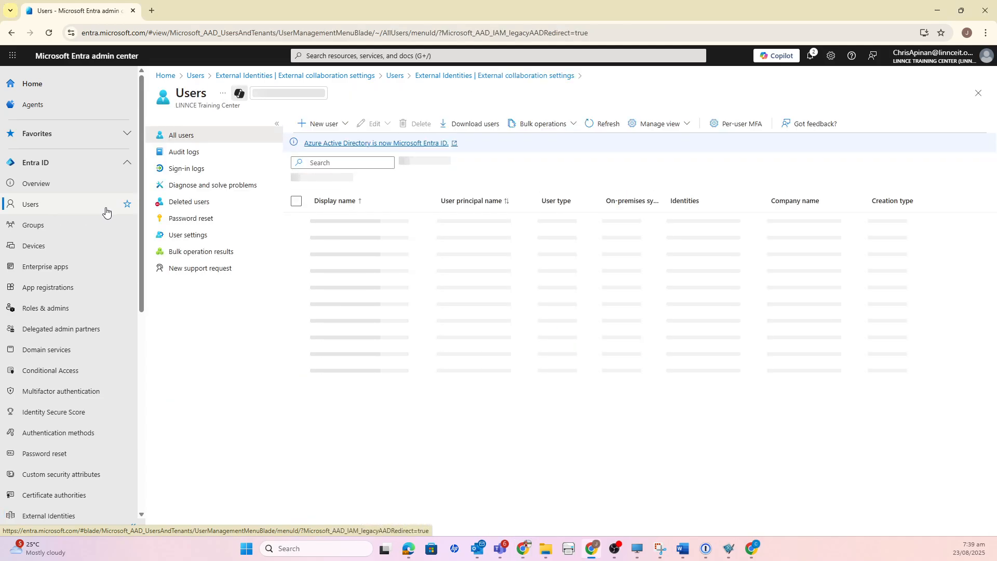
{"action": "left_click", "coordinate": [338, 127]}
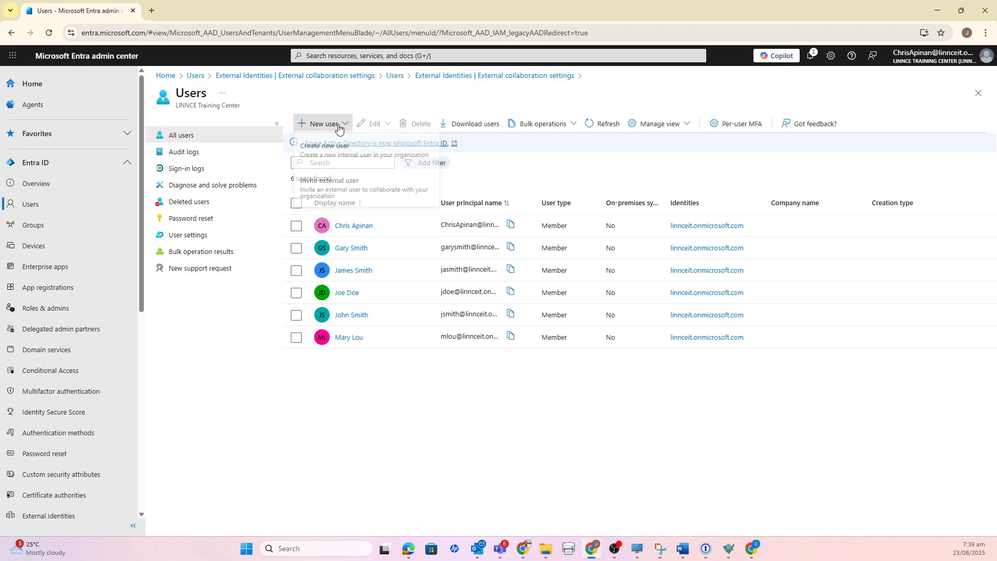
{"action": "left_click", "coordinate": [330, 197]}
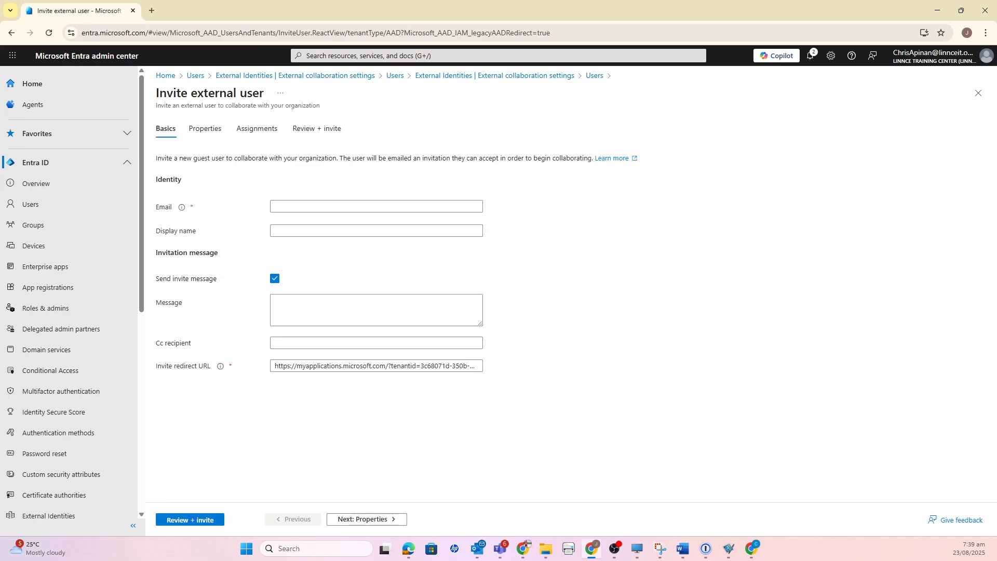
{"action": "key", "text": "alt+Tab"}
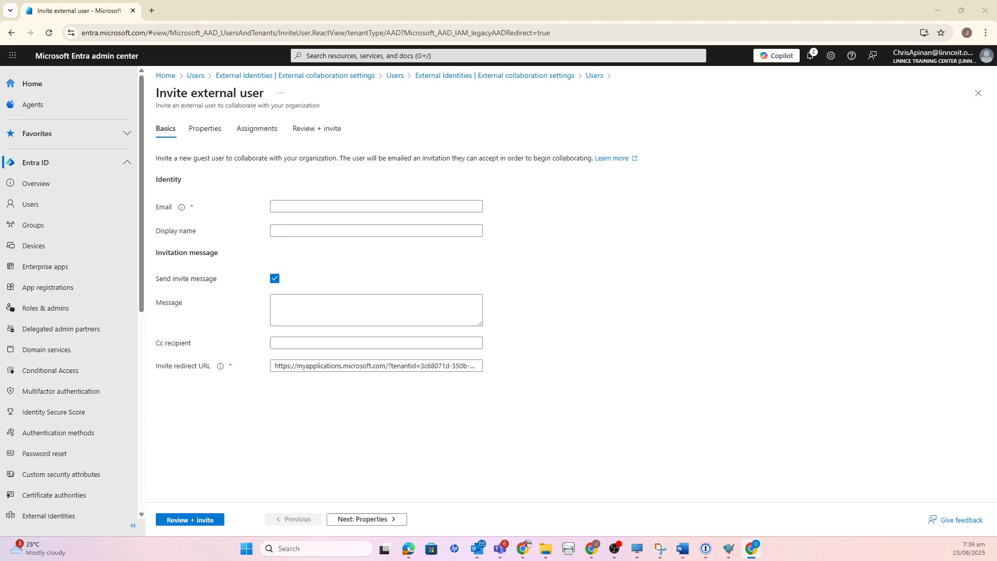
- Fill in the guest's e-mail address and display name, enable the invite message, and select the redirect URL
{"action": "left_click", "coordinate": [312, 204]}
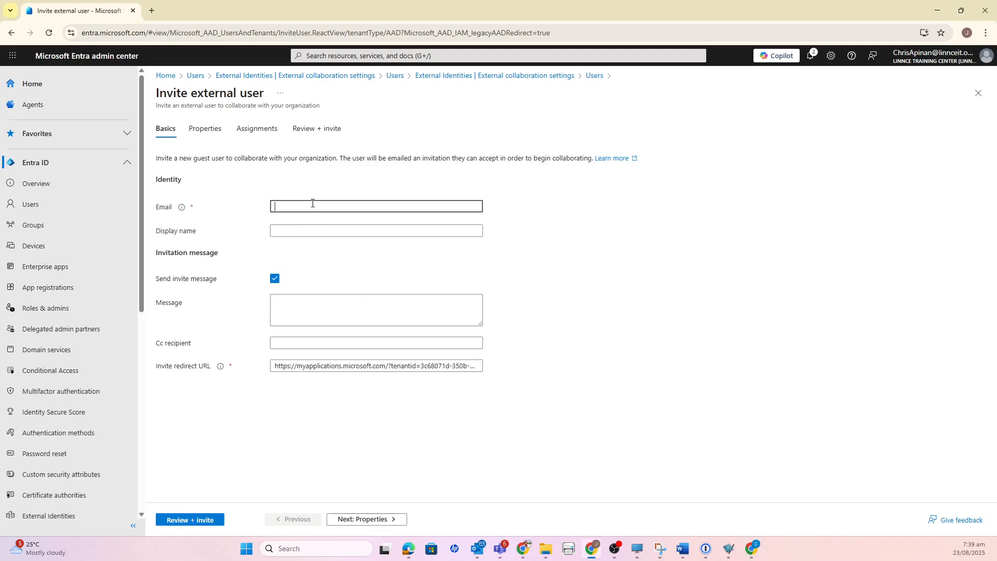
{"action": "key", "text": "ctrl+v"}
{"action": "left_click", "coordinate": [324, 230]}
{"action": "type", "text": "C"}
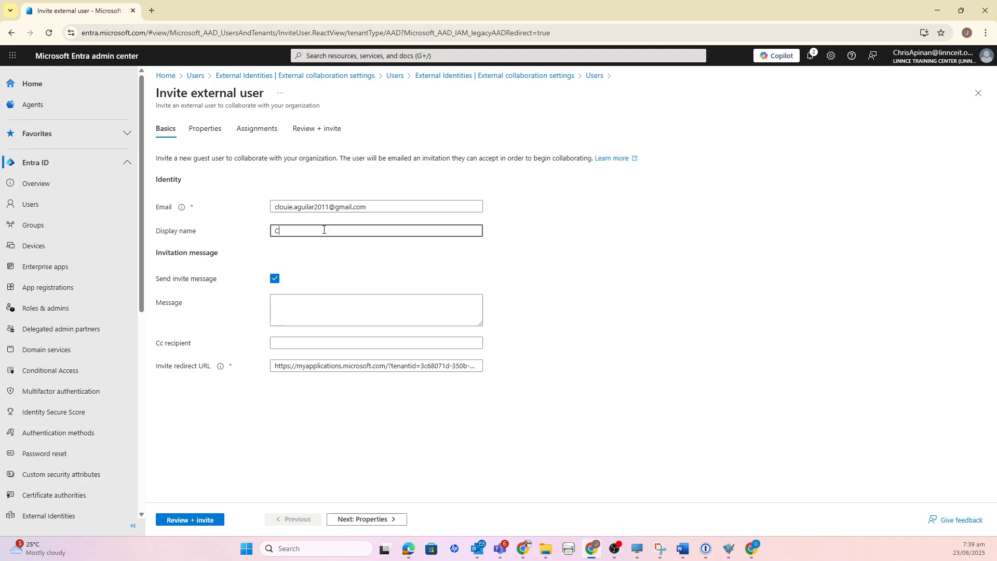
{"action": "type", "text": "louie Aguilar"}
{"action": "left_click", "coordinate": [322, 305]}
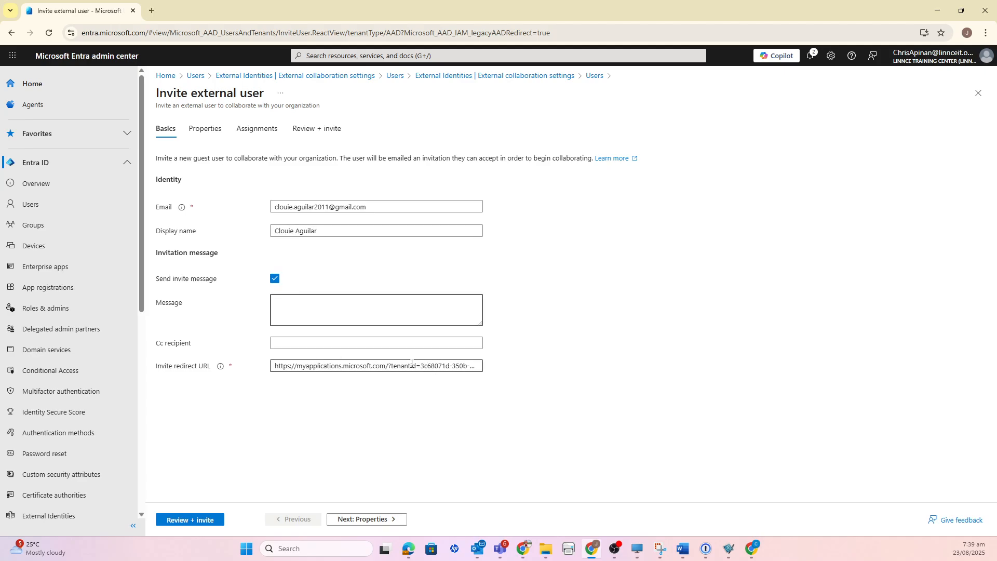
{"action": "left_click", "coordinate": [306, 365]}
{"action": "left_click_drag", "start_coordinate": [275, 365], "coordinate": [538, 387]}
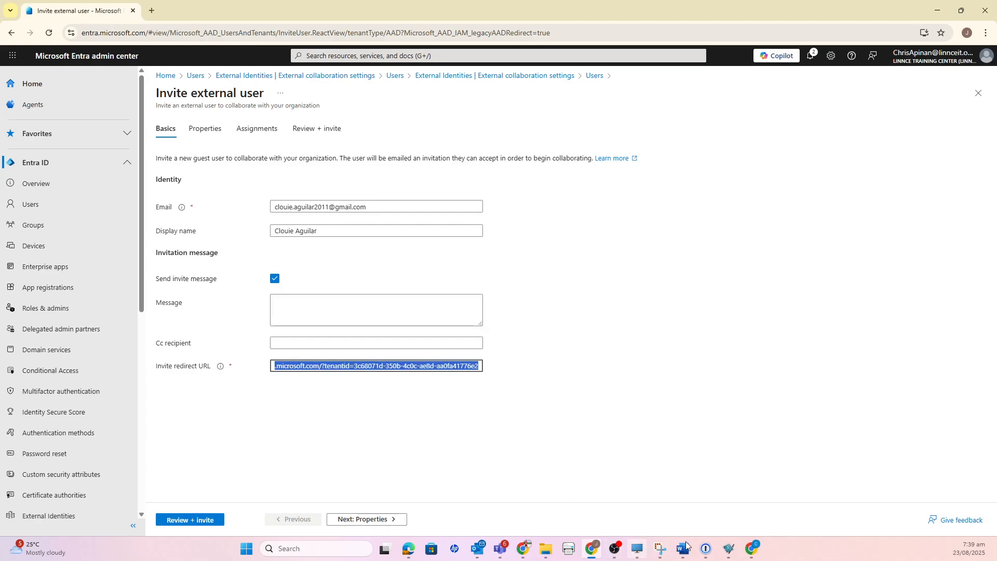
{"action": "left_click", "coordinate": [347, 548]}
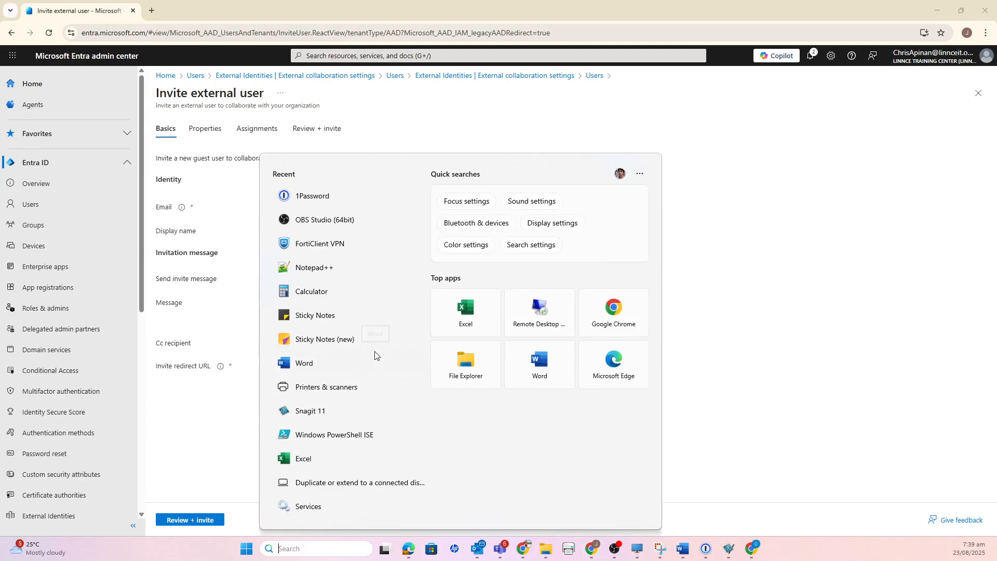
{"action": "left_click", "coordinate": [343, 259]}
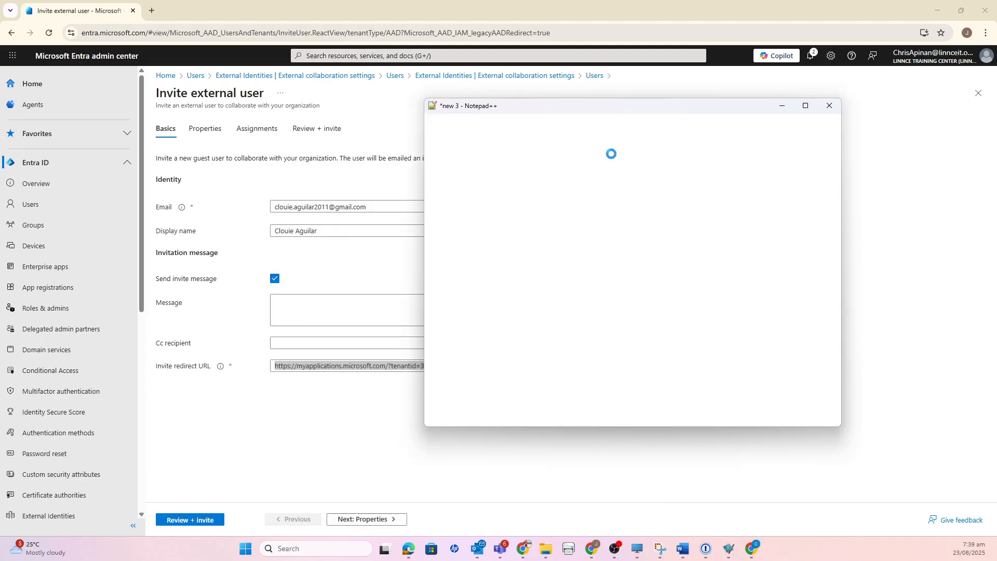
{"action": "left_click_drag", "start_coordinate": [648, 99], "coordinate": [996, 259]}
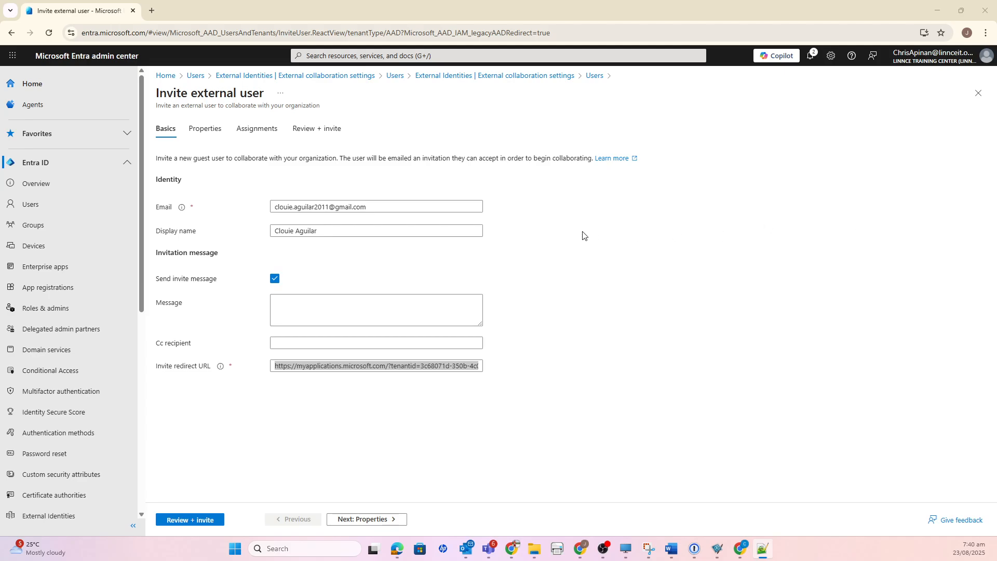
{"action": "left_click", "coordinate": [568, 283]}
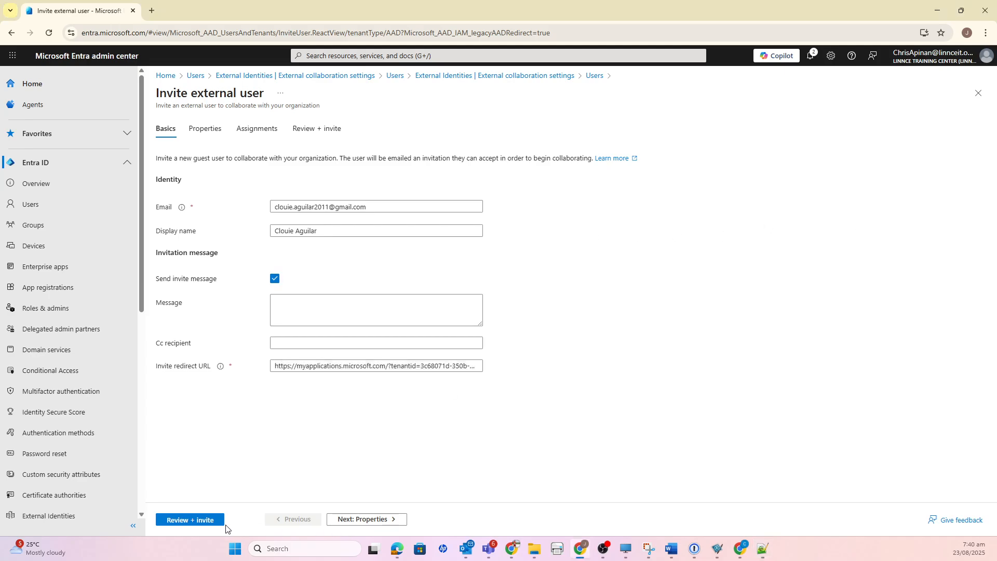
- Step through Properties and Assignments to Review + invite and send the guest invitation
{"action": "left_click", "coordinate": [382, 523]}
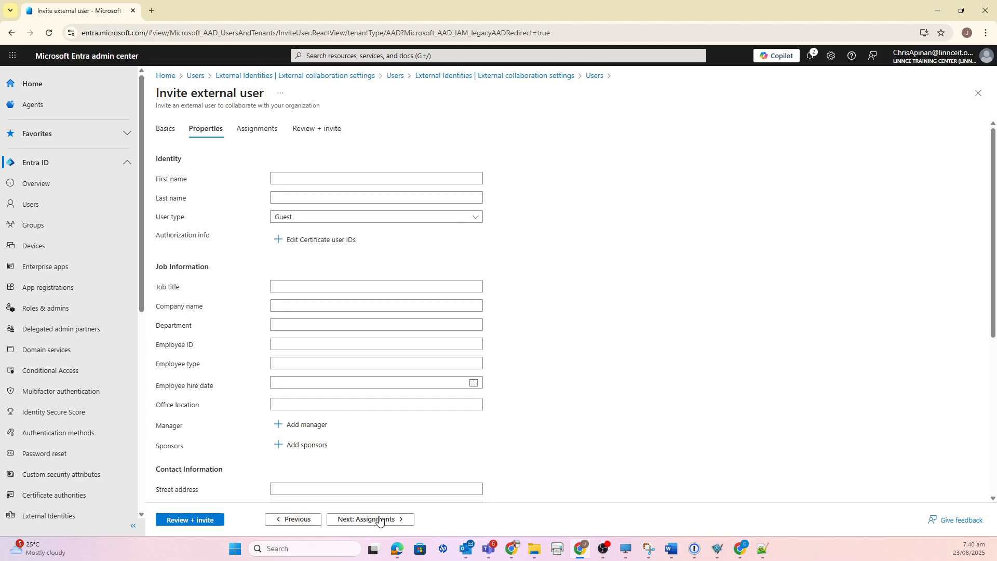
{"action": "scroll", "coordinate": [509, 434], "scroll_direction": "down", "scroll_amount": 5}
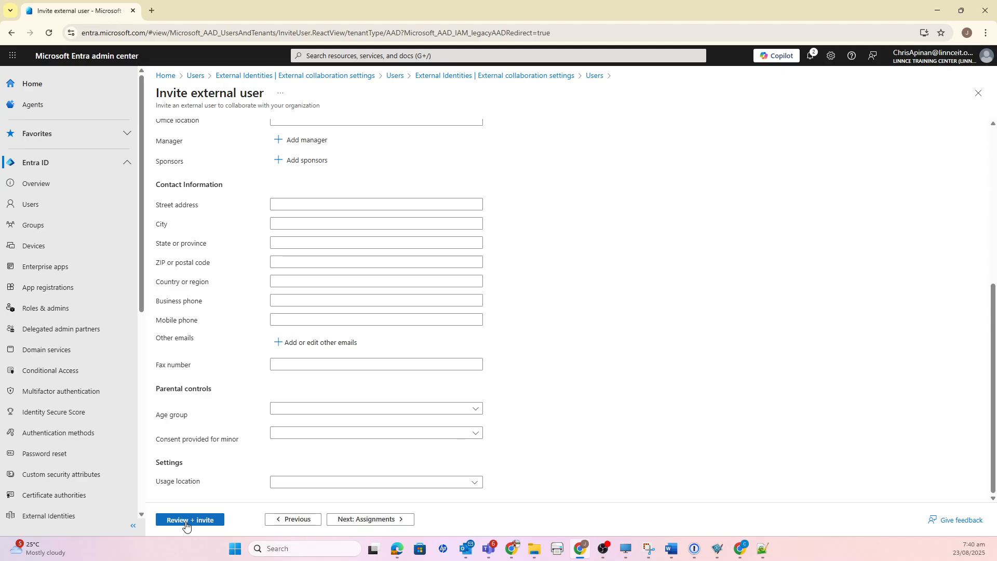
{"action": "scroll", "coordinate": [512, 415], "scroll_direction": "up", "scroll_amount": 5}
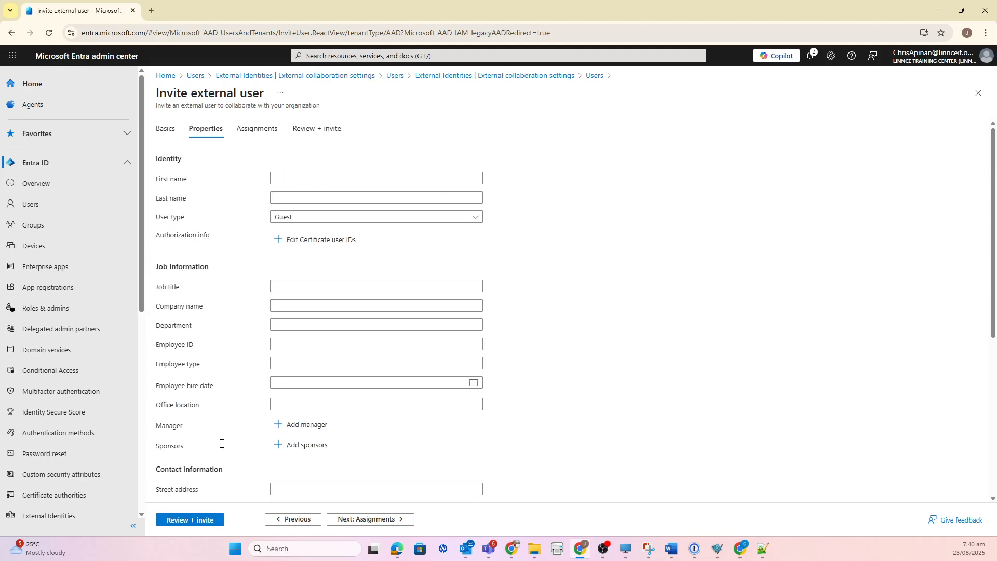
{"action": "left_click", "coordinate": [265, 132]}
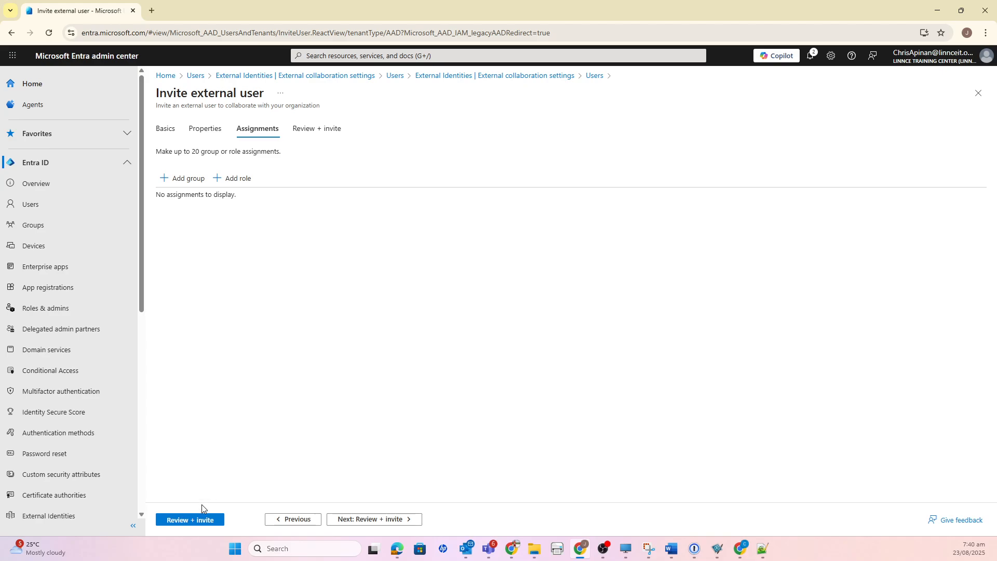
{"action": "left_click", "coordinate": [198, 519]}
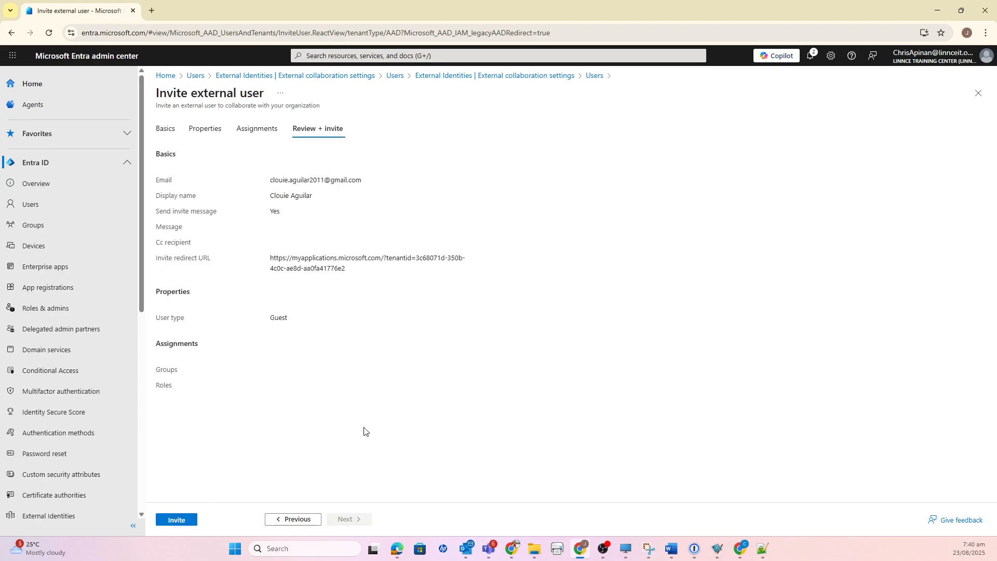
{"action": "left_click", "coordinate": [185, 520]}
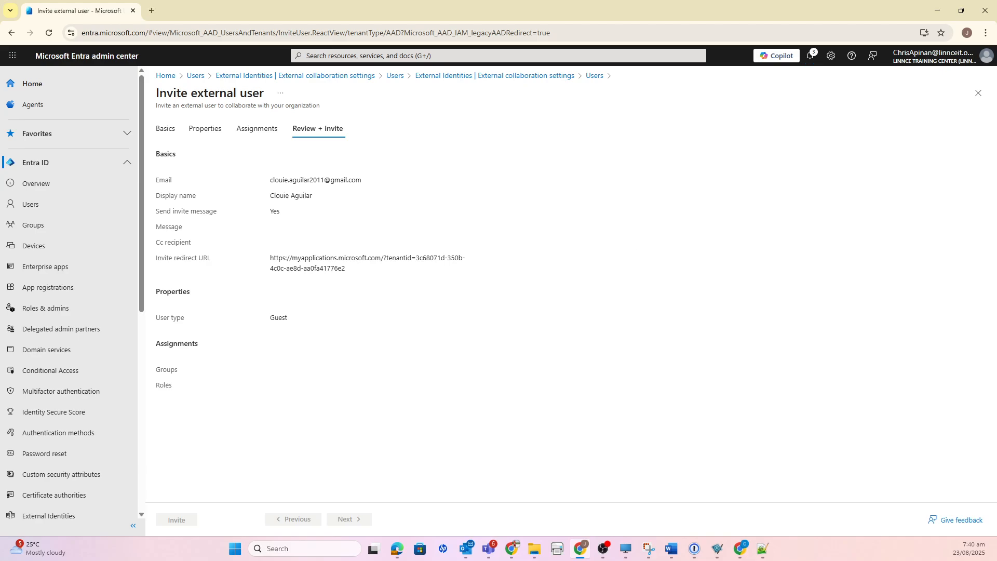
{"action": "key", "text": "alt+Tab"}
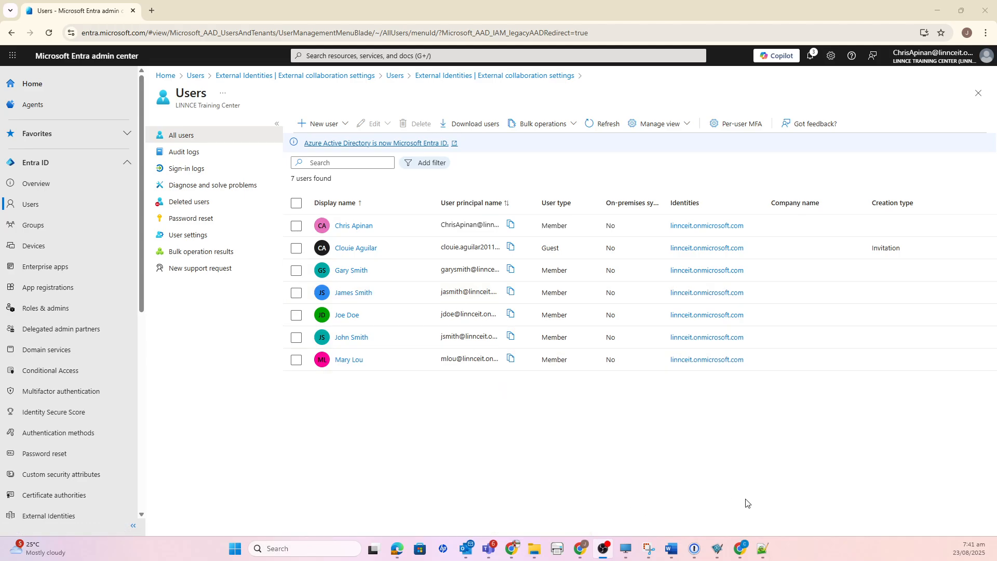
{"action": "mouse_move", "coordinate": [743, 551]}
- Open the LINNCE Training Center invitation e-mail in Gmail and accept the invitation
{"action": "left_click", "coordinate": [746, 551]}
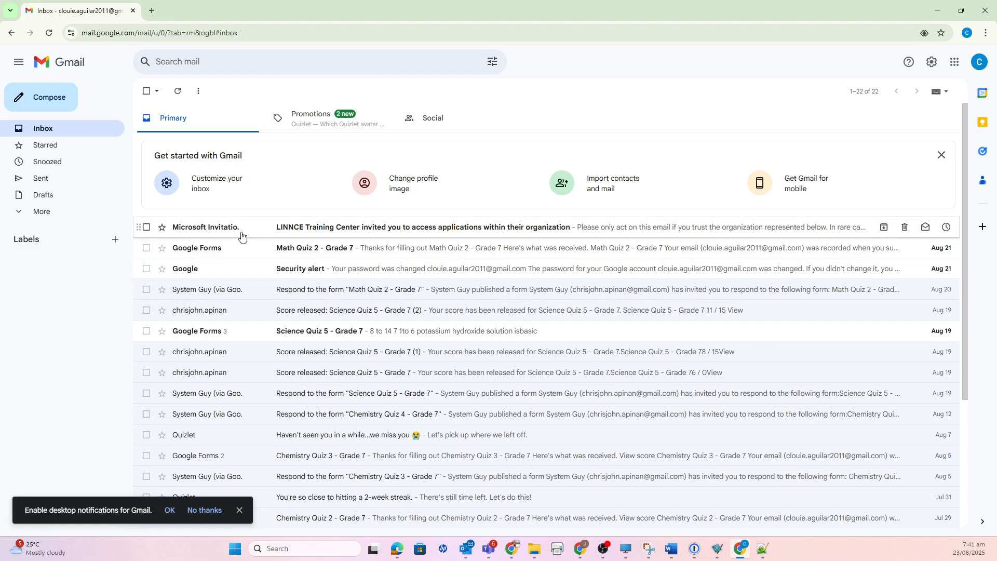
{"action": "left_click", "coordinate": [298, 231]}
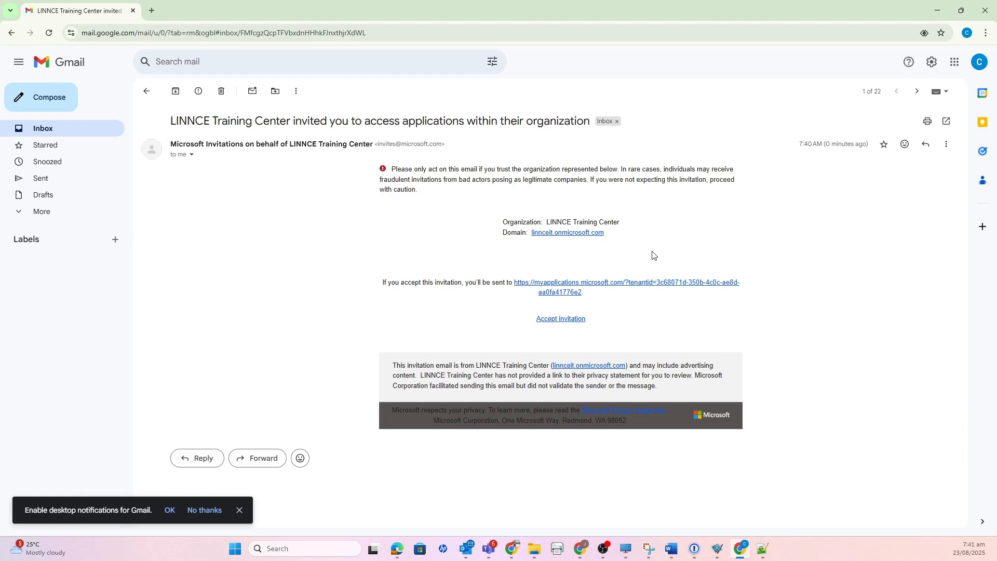
{"action": "left_click", "coordinate": [554, 319]}
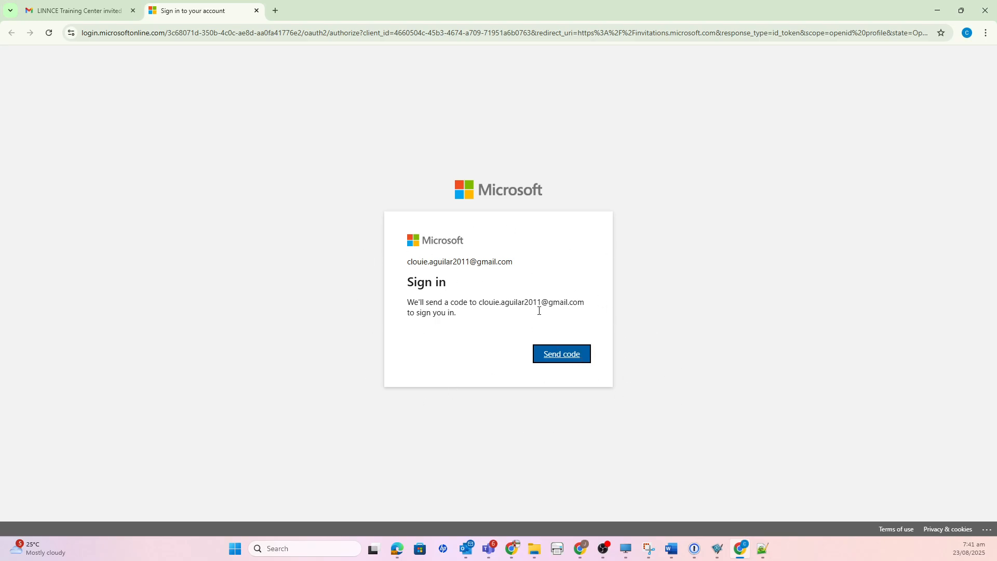
- Request a sign-in code, copy it from the Gmail verification e-mail, and sign in with it
{"action": "left_click", "coordinate": [565, 360]}
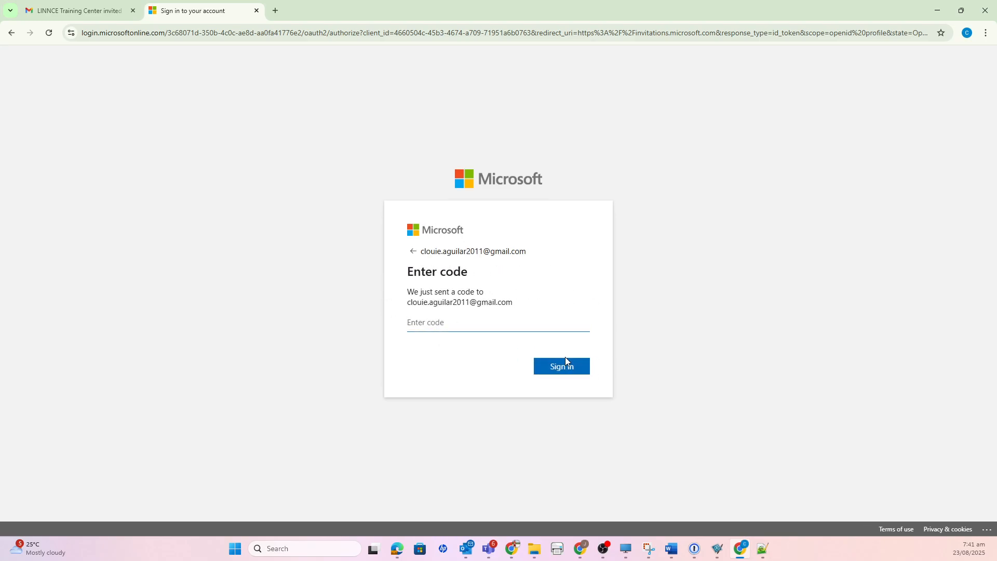
{"action": "left_click", "coordinate": [113, 17]}
{"action": "left_click", "coordinate": [67, 133]}
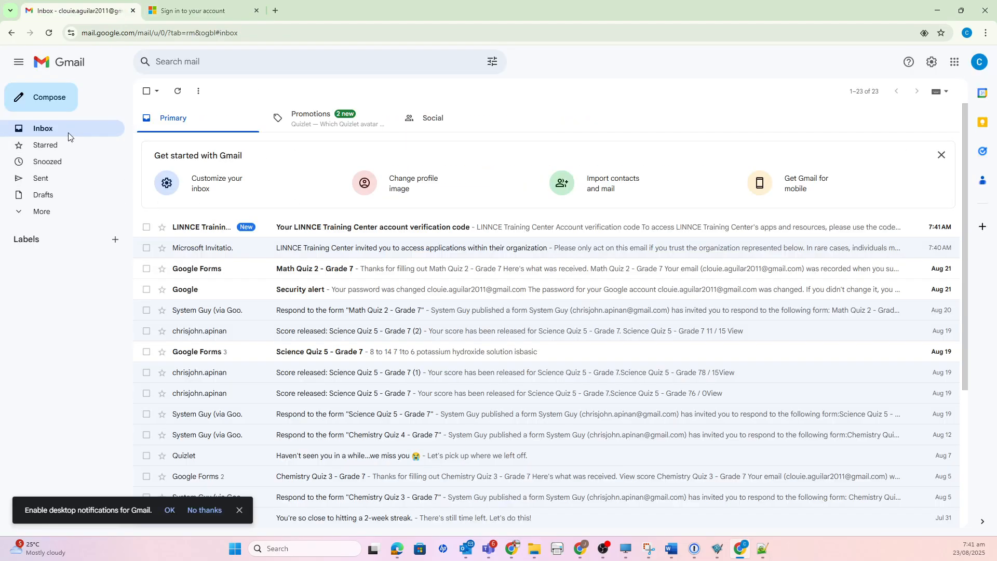
{"action": "left_click", "coordinate": [356, 231]}
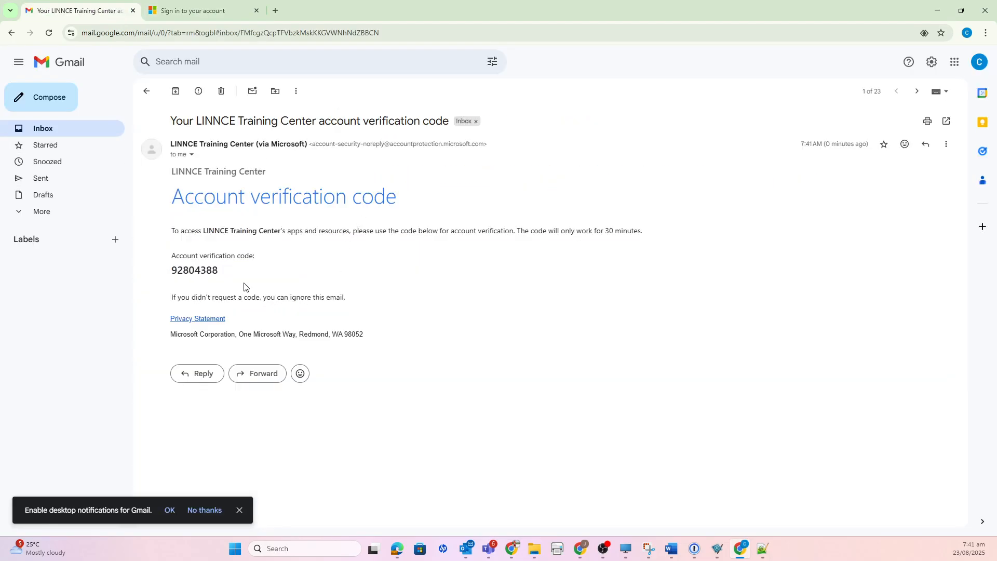
{"action": "left_click_drag", "start_coordinate": [224, 274], "coordinate": [172, 266]}
{"action": "key", "text": "ctrl+c"}
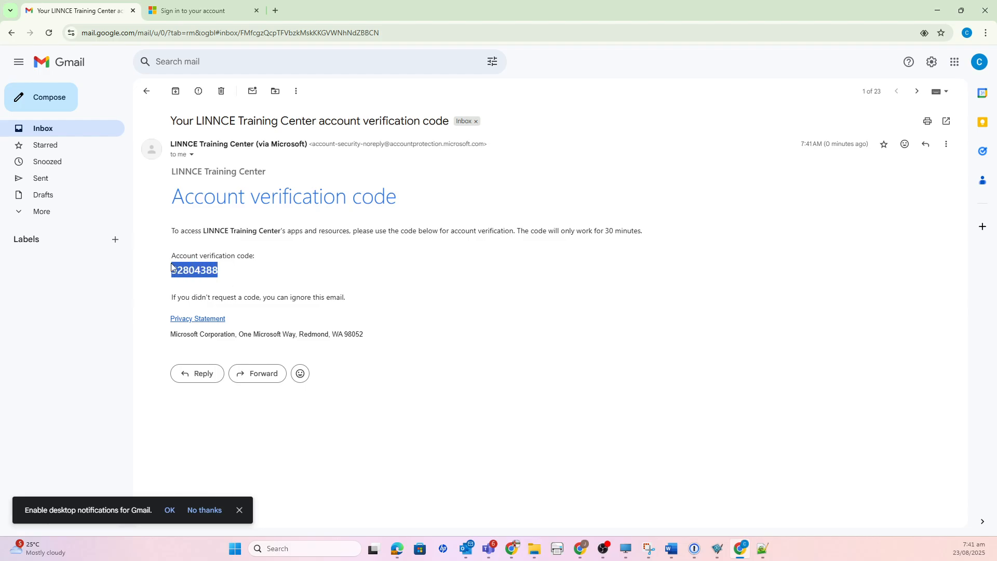
{"action": "left_click", "coordinate": [215, 11]}
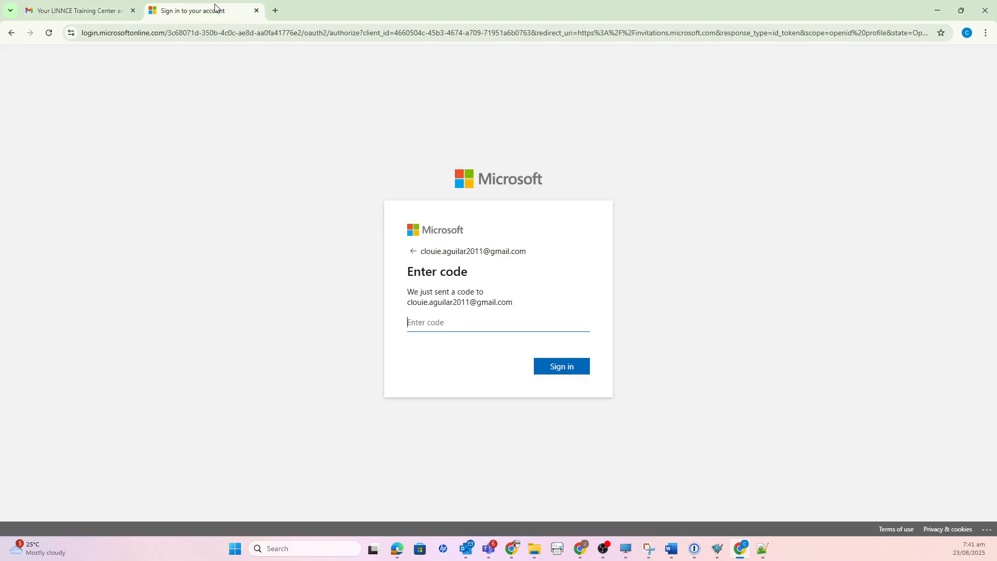
{"action": "key", "text": "ctrl+v"}
{"action": "left_click", "coordinate": [571, 370]}
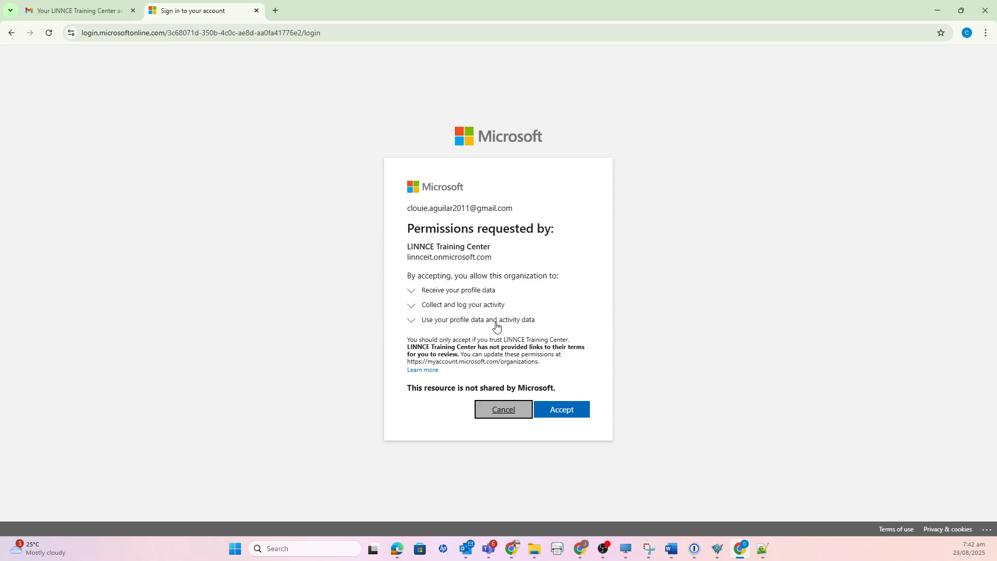
- Accept LINNCE Training Center's requested permissions and begin the account security setup
{"action": "left_click", "coordinate": [566, 419]}
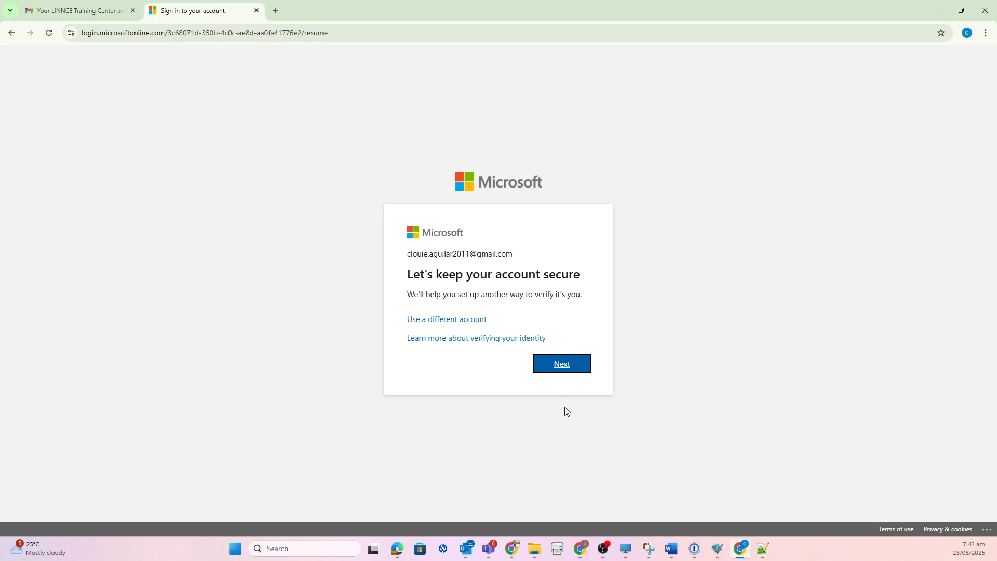
{"action": "left_click", "coordinate": [565, 368]}
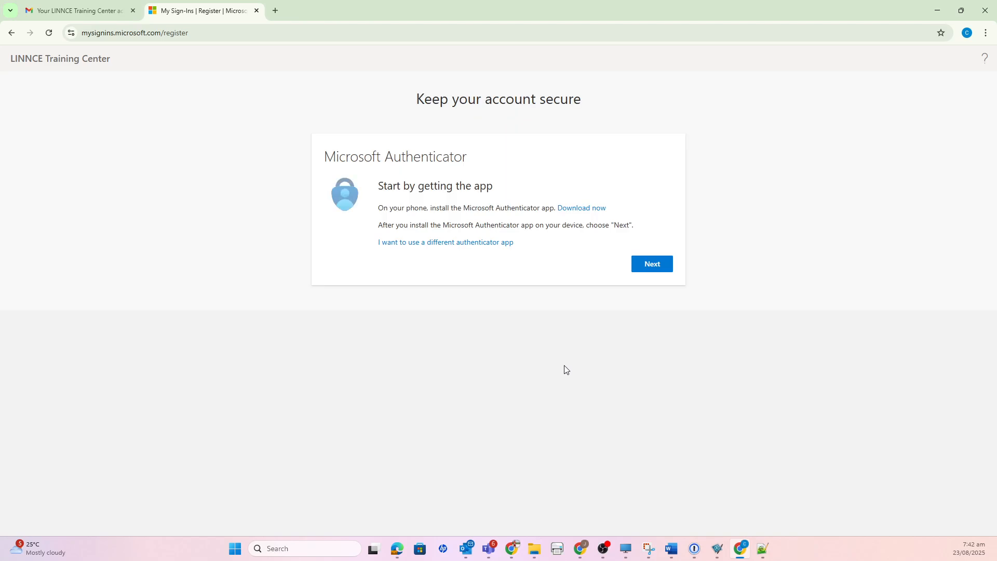
- Register Microsoft Authenticator by scanning the QR code and approving the notification, then finish setup
{"action": "left_click", "coordinate": [659, 270]}
{"action": "left_click", "coordinate": [661, 267]}
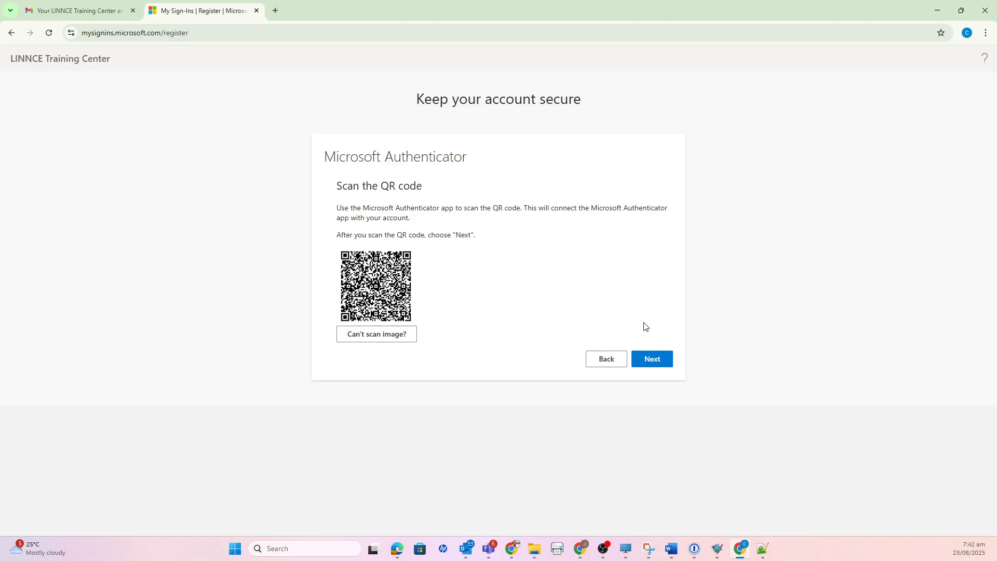
{"action": "left_click", "coordinate": [648, 359]}
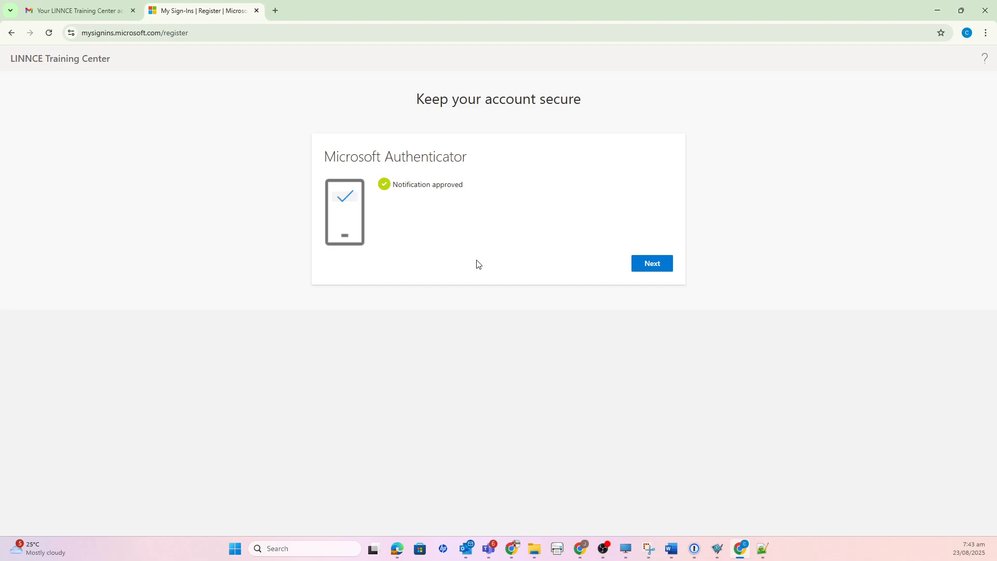
{"action": "left_click", "coordinate": [665, 267]}
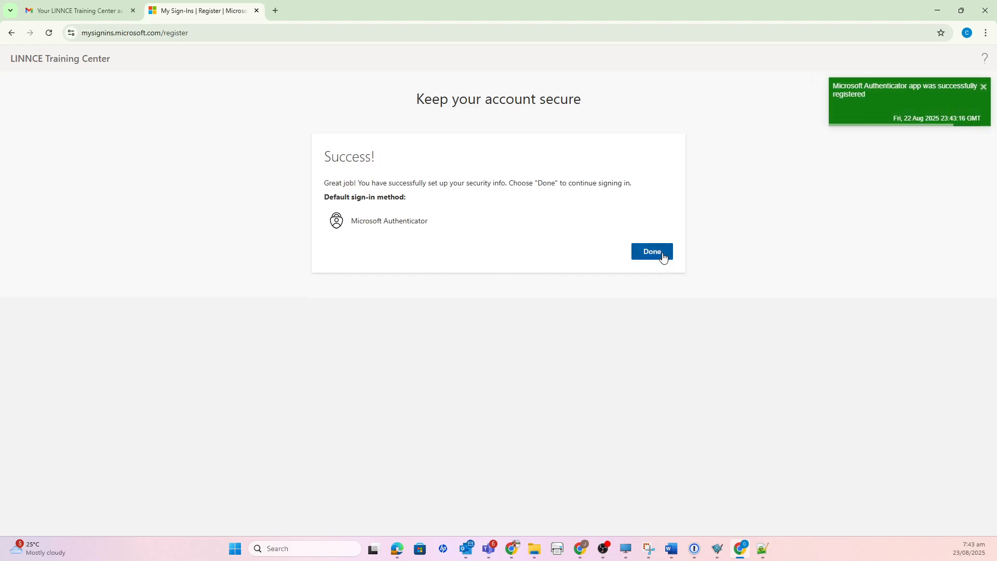
{"action": "left_click", "coordinate": [662, 256]}
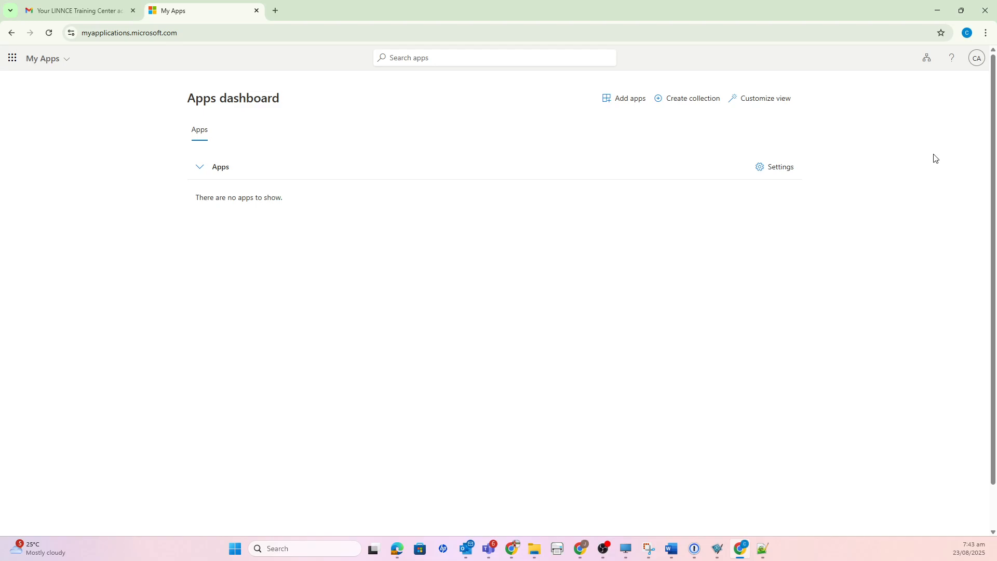
- Check the signed-in account's organisation, LINNCE Training Center, in the avatar menu
{"action": "left_click", "coordinate": [977, 61]}
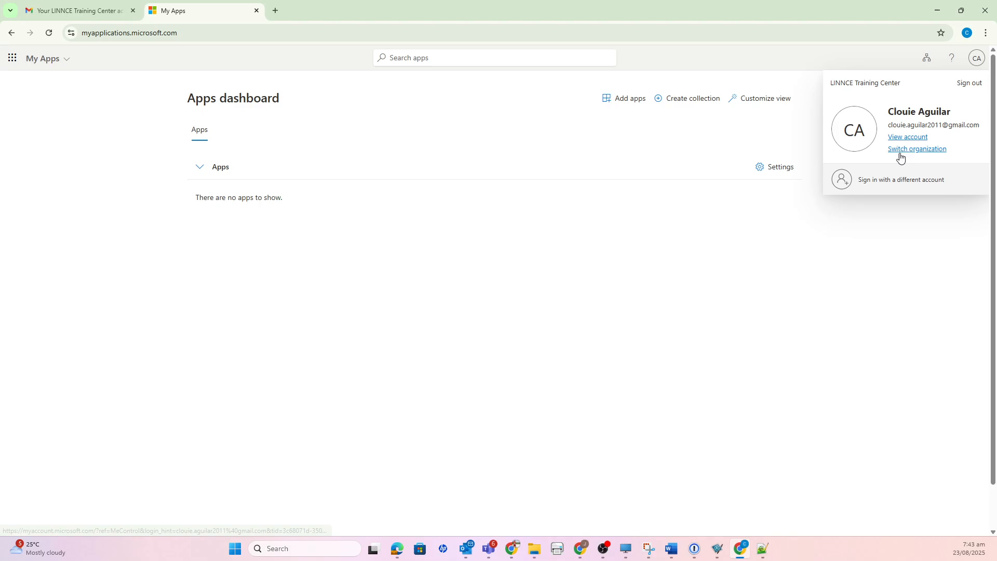
{"action": "left_click_drag", "start_coordinate": [908, 82], "coordinate": [832, 82]}
{"action": "left_click", "coordinate": [636, 210]}
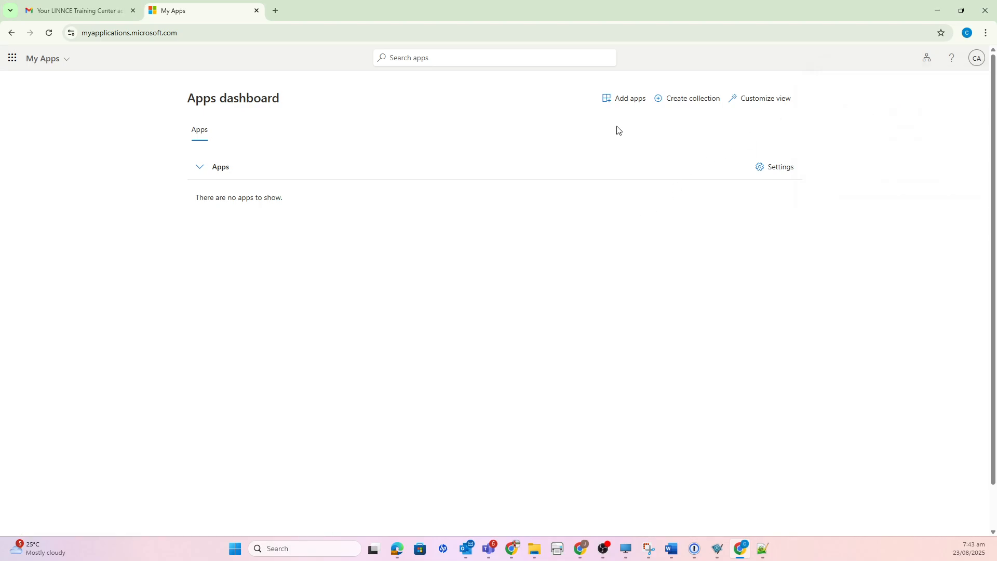
- Open Add apps > Add a site and close the form without adding anything
{"action": "left_click", "coordinate": [626, 100]}
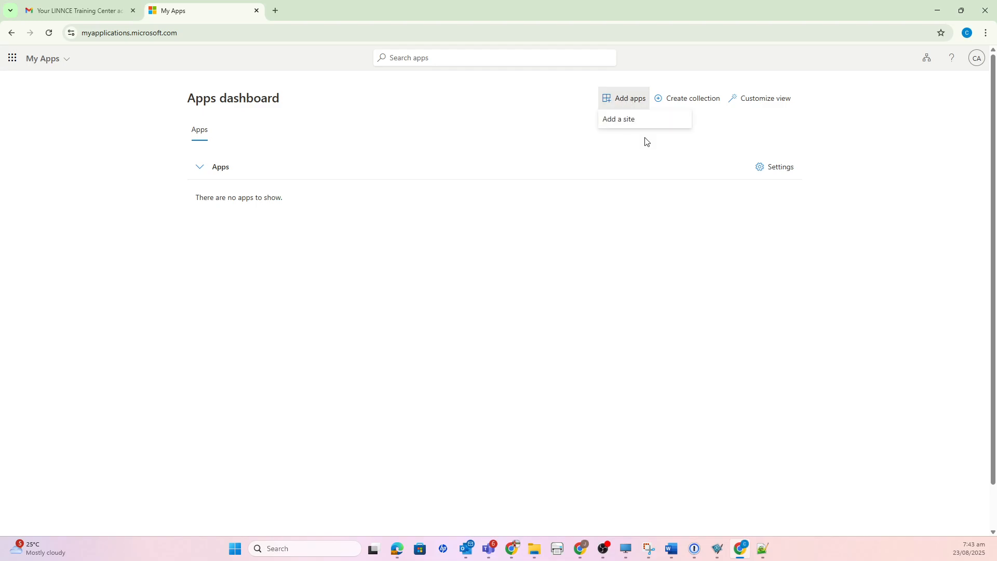
{"action": "left_click", "coordinate": [630, 120]}
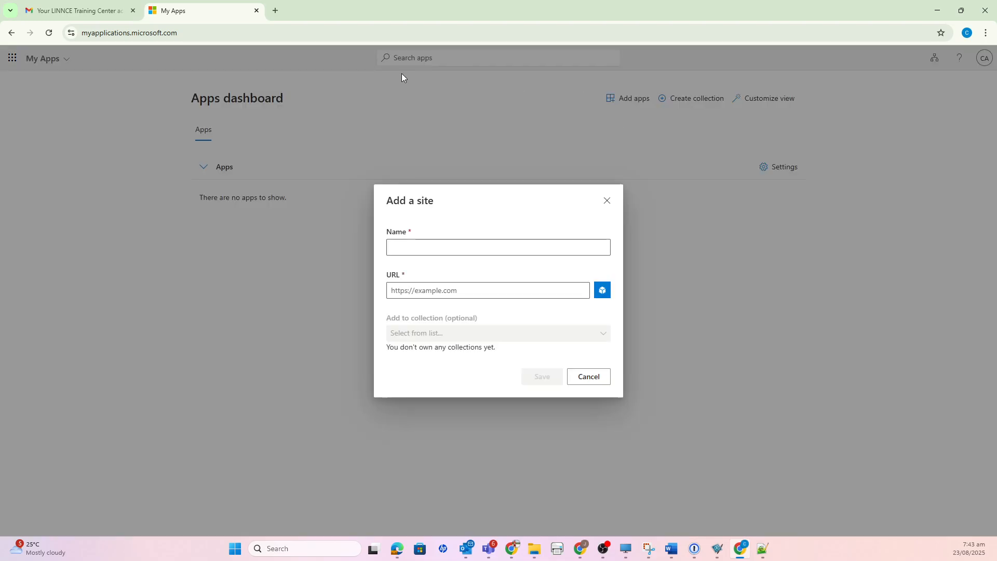
{"action": "left_click", "coordinate": [606, 203]}
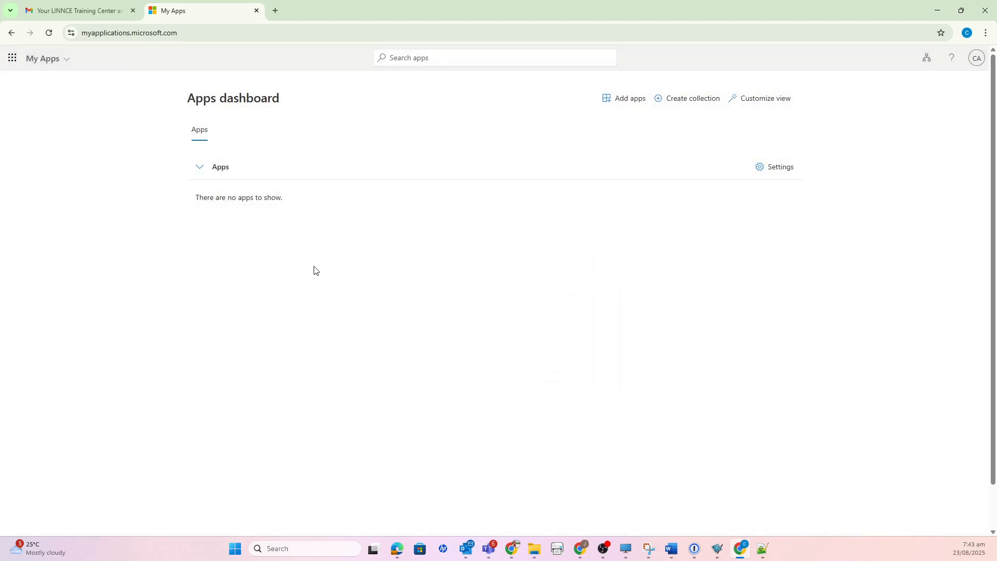